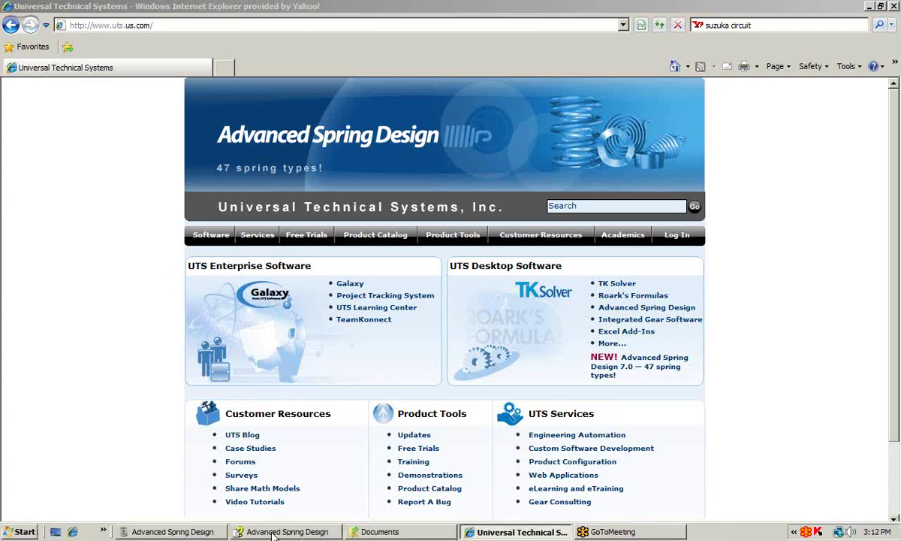
Bring the spring design help forward and scroll Constant Force Springs down to Extension Type
click(286, 532)
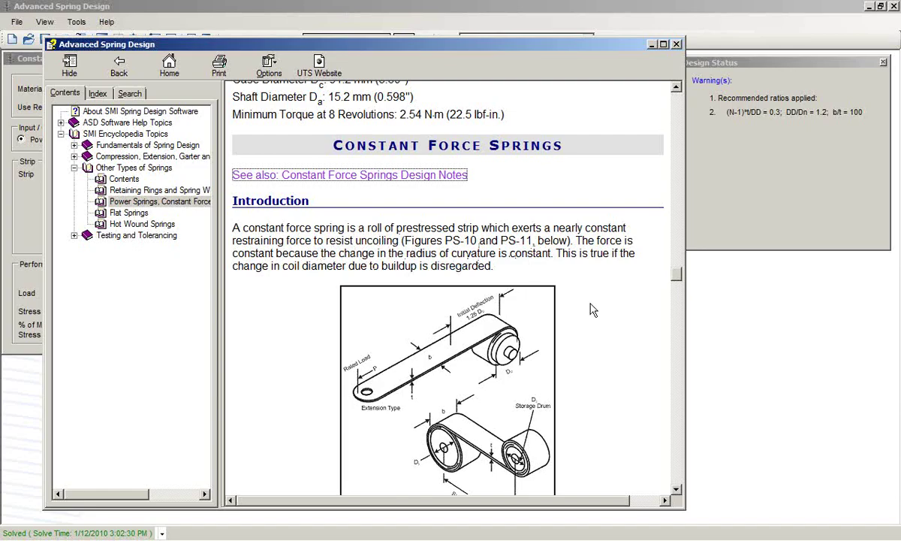
scroll(536, 343, down, 2)
scroll(536, 343, down, 5)
scroll(534, 338, down, 5)
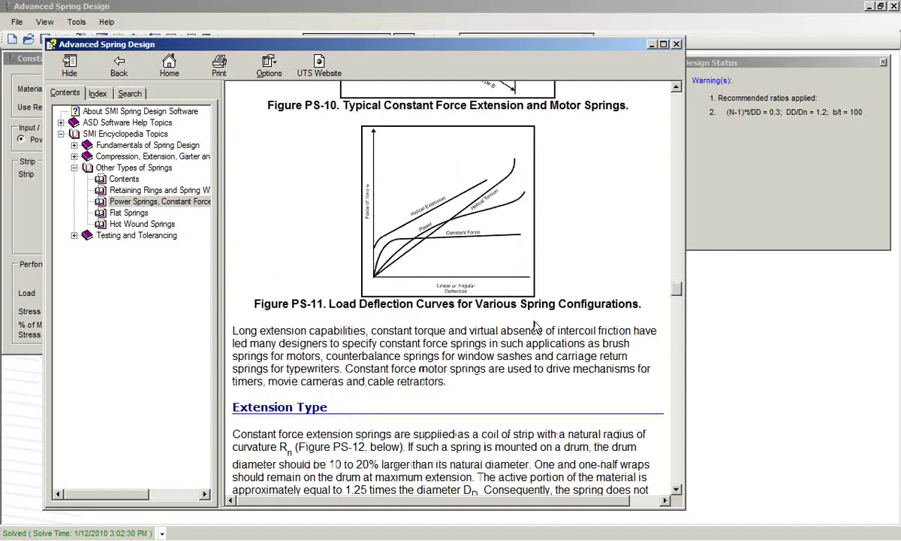
scroll(532, 327, down, 3)
scroll(529, 319, down, 3)
scroll(529, 318, down, 3)
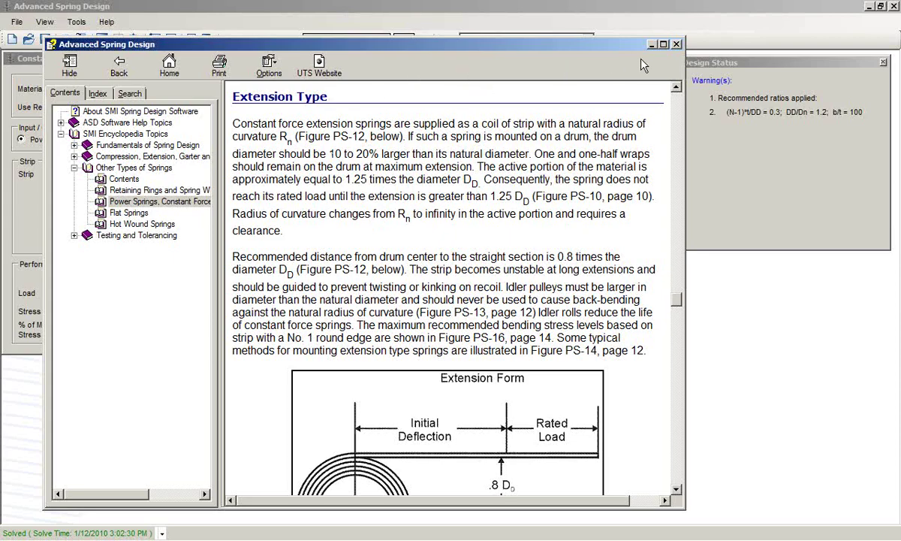
Return to the Constant Force Springs input form, leaving the help behind
click(631, 40)
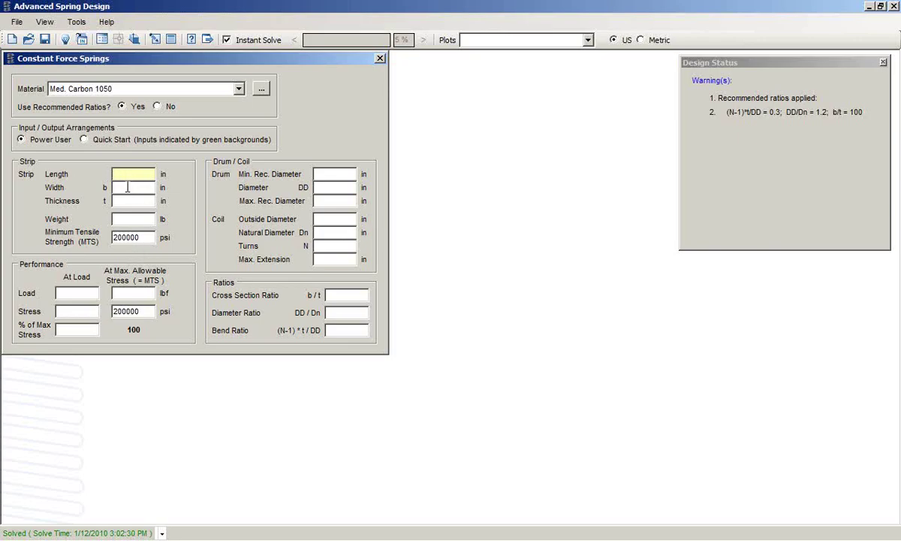
Enter width 0.4 in, thickness 0.004 in and 75% of max stress, then solve
key(Tab)
text(.)
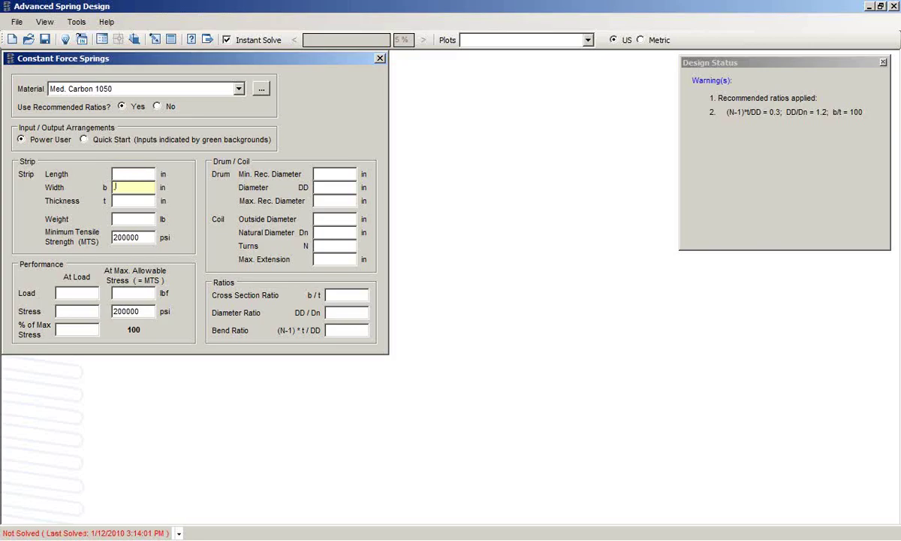
key(Tab)
text(.004)
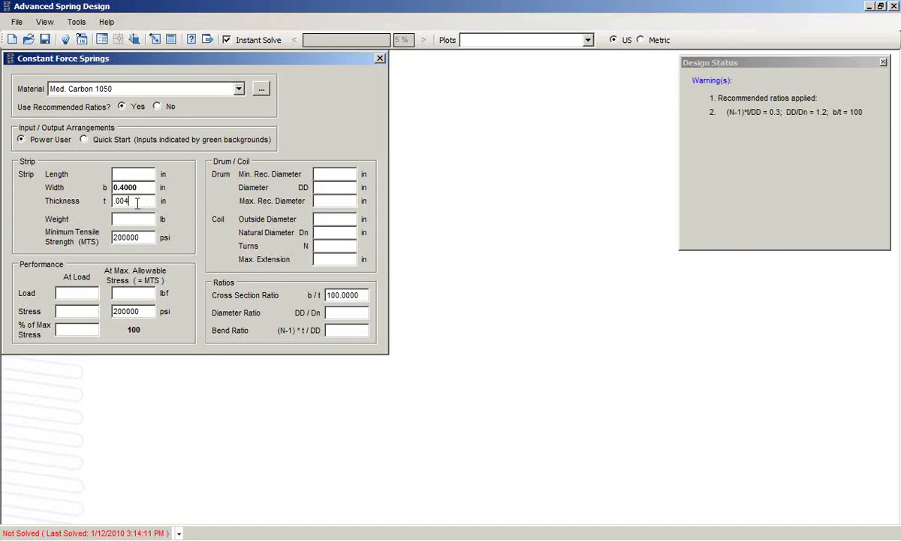
click(68, 331)
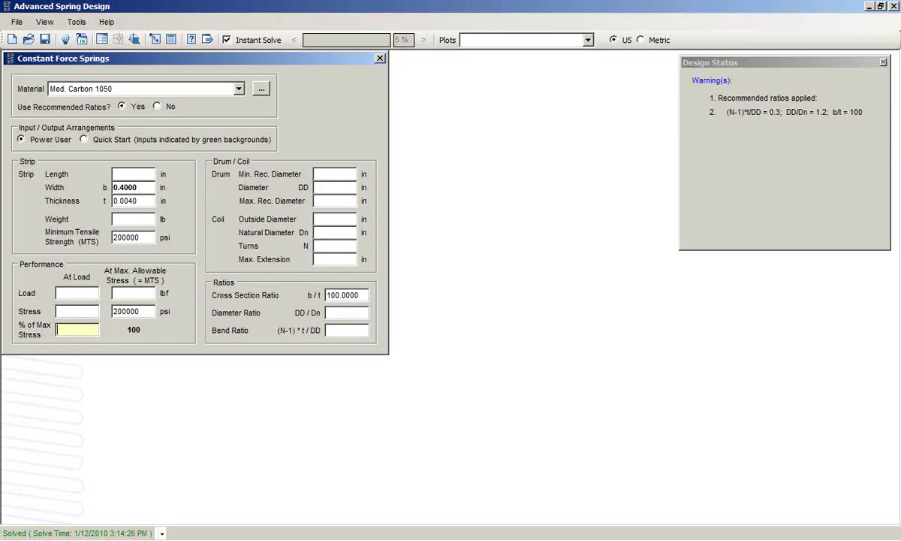
text(75)
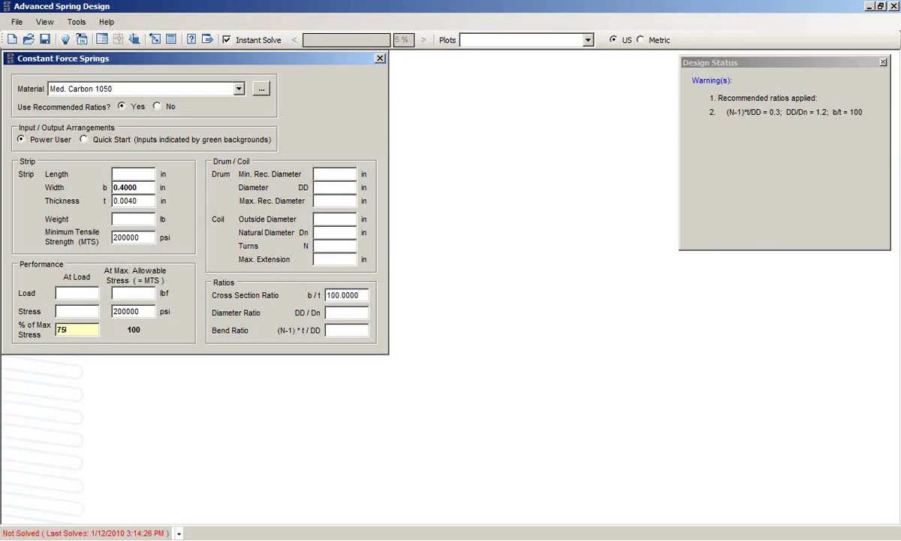
key(Return)
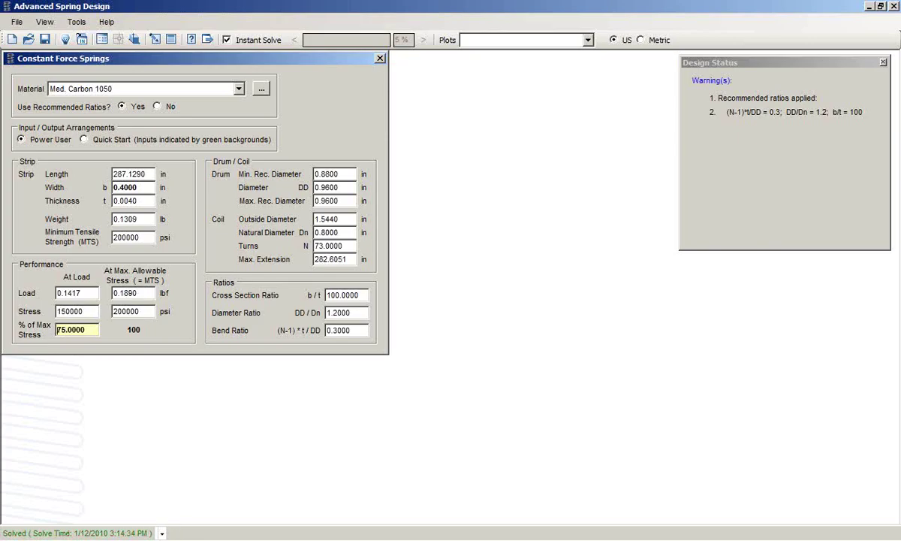
double_click(78, 329)
click(76, 22)
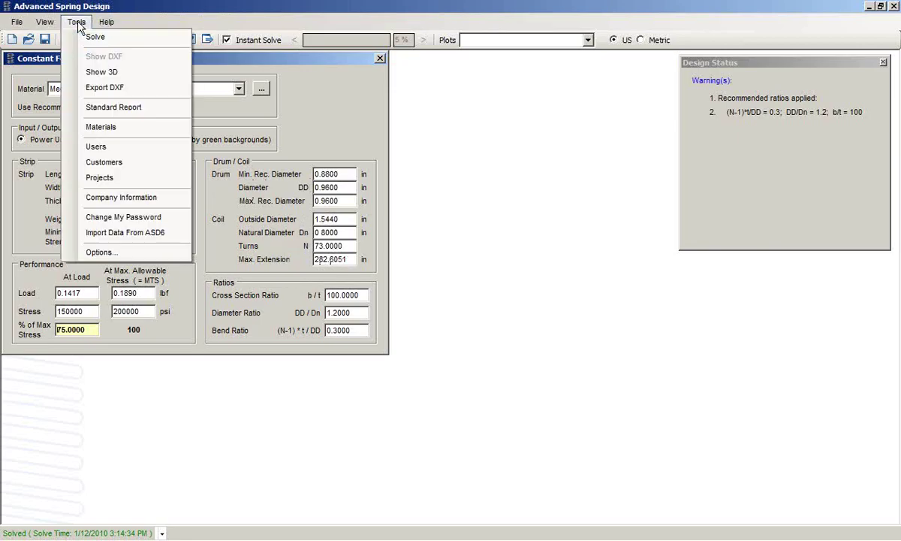
click(101, 73)
mouse_move(655, 265)
mouse_down()
mouse_move(539, 215)
mouse_move(353, 164)
mouse_up()
mouse_move(548, 295)
mouse_down()
mouse_move(560, 280)
mouse_move(555, 291)
mouse_move(543, 271)
mouse_up()
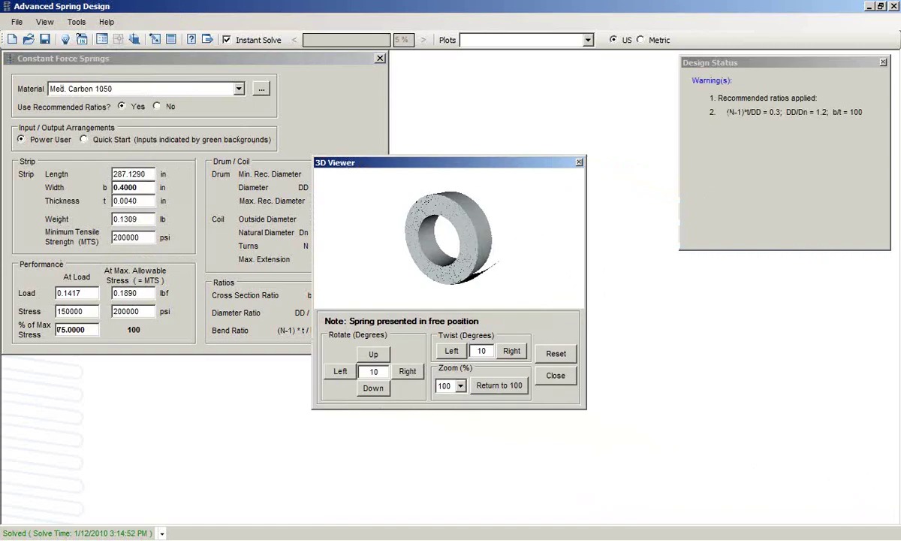
click(580, 164)
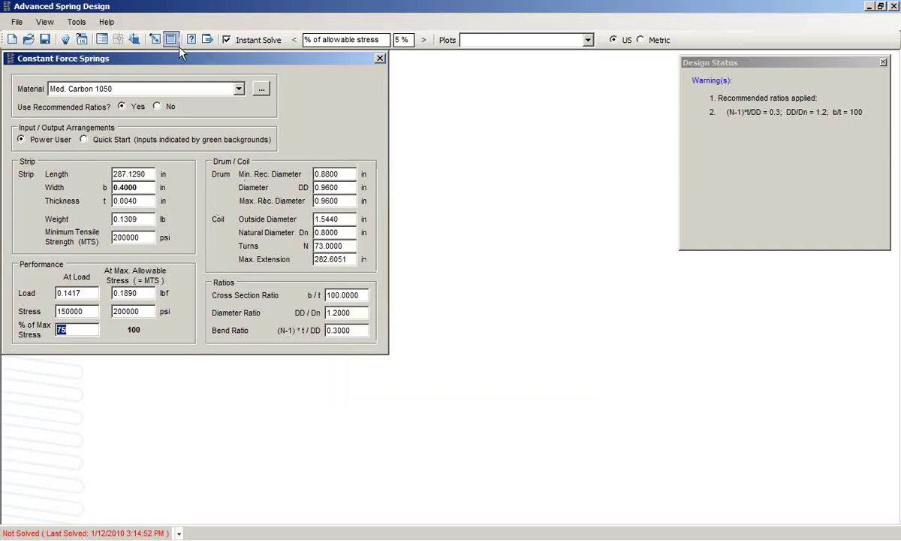
Configure the standard report to include the 3D image alongside the DXF image and request a preview
click(75, 22)
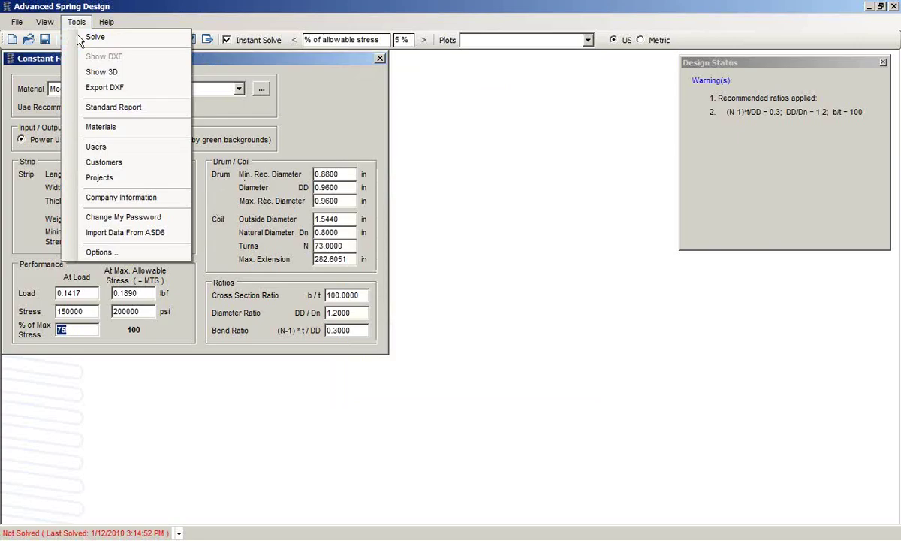
click(98, 107)
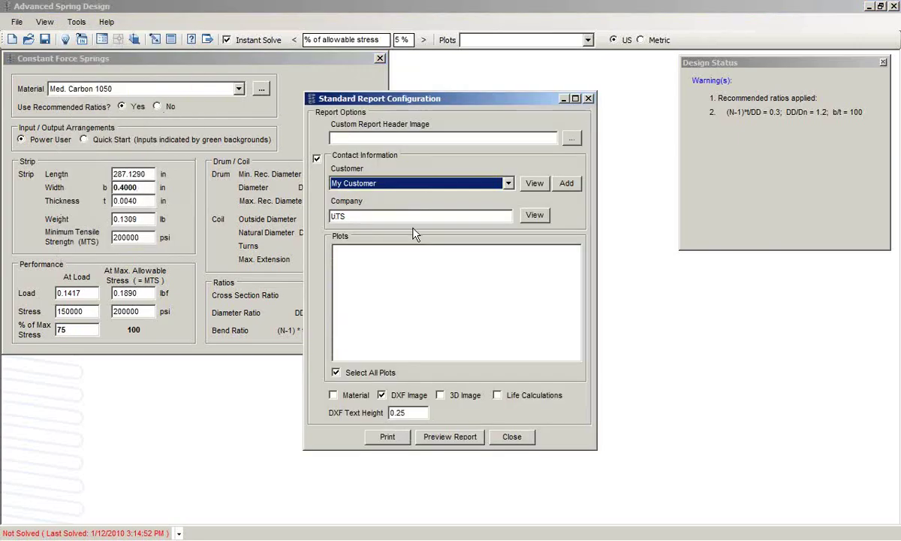
click(441, 397)
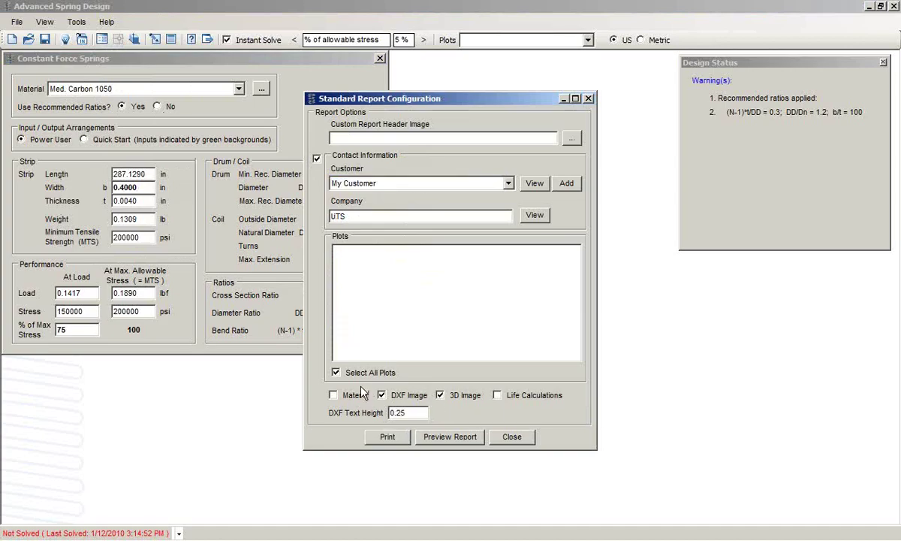
click(445, 443)
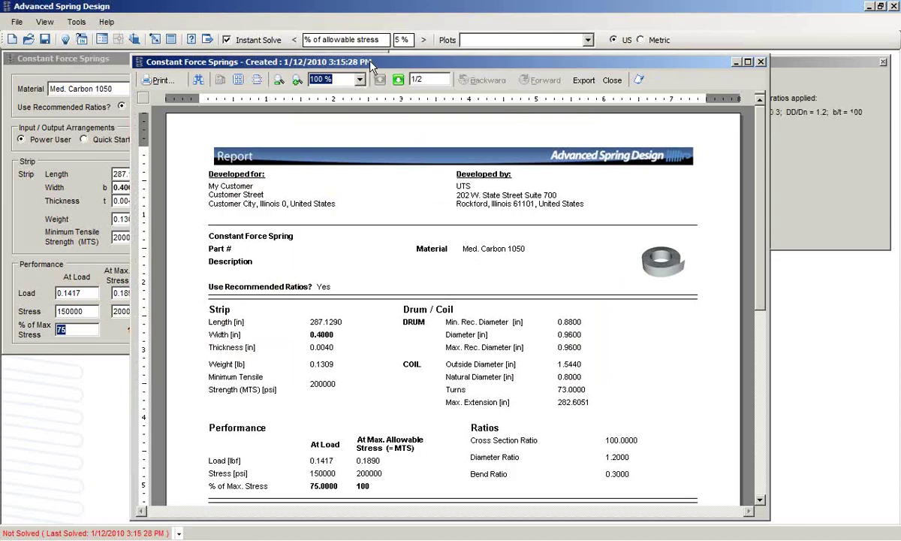
Reposition the standard report preview, review its values, and close it
drag(370, 66, 314, 56)
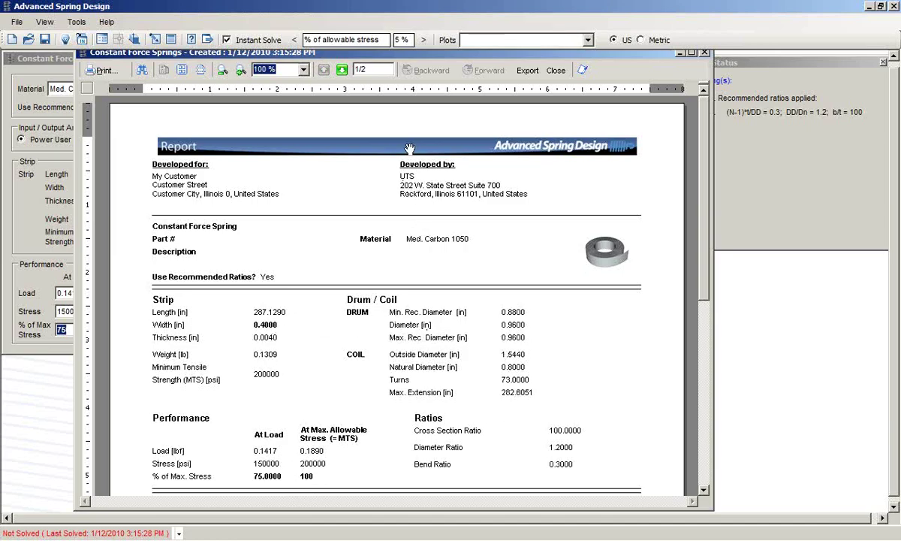
click(556, 71)
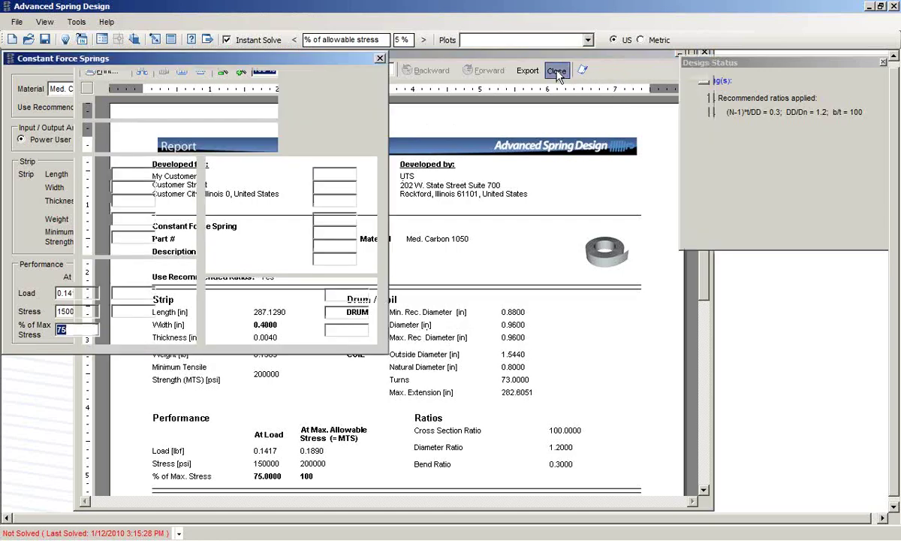